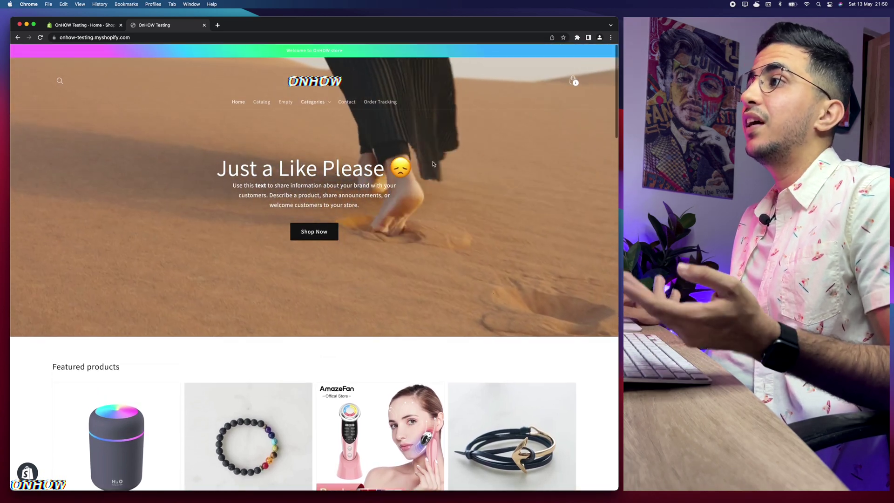
Step: Scroll the storefront to the footer to inspect the hard-to-read Quick links text over the beach image
scroll(426, 66, "up", 5)
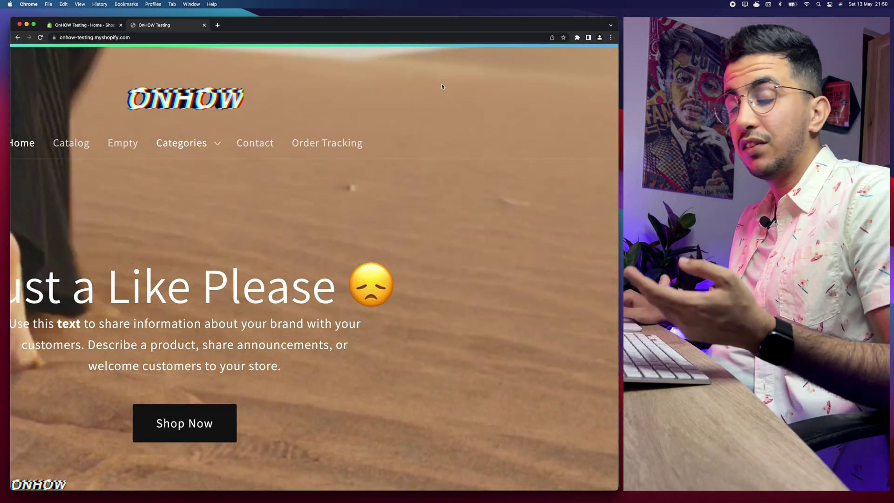
scroll(442, 87, "down", 5)
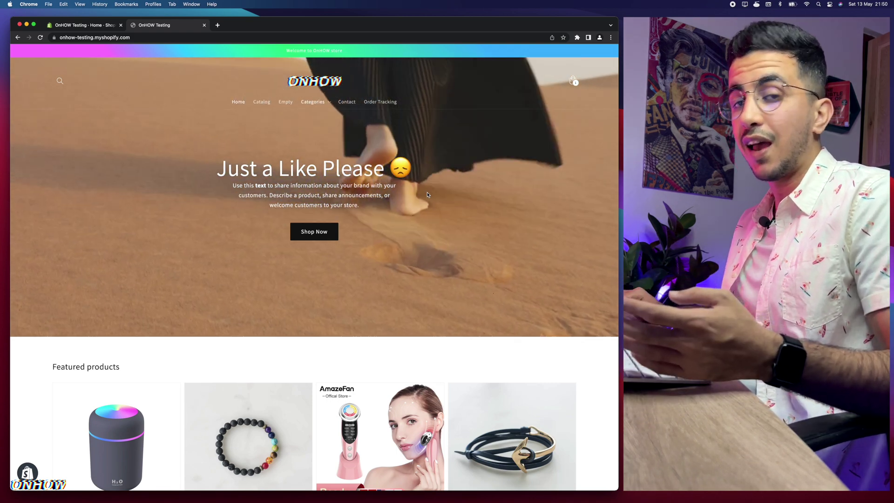
scroll(428, 195, "down", 20)
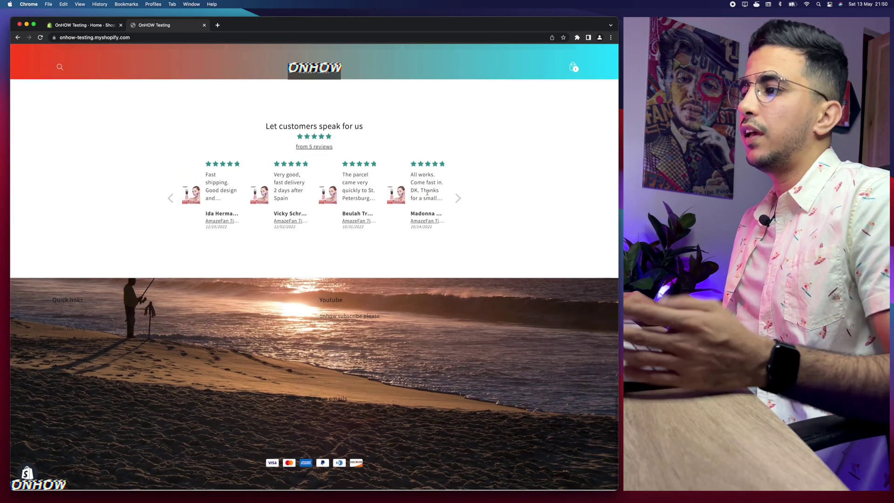
scroll(339, 407, "up", 4)
scroll(340, 407, "down", 4)
scroll(340, 406, "up", 3)
scroll(339, 406, "down", 4)
scroll(393, 421, "up", 5)
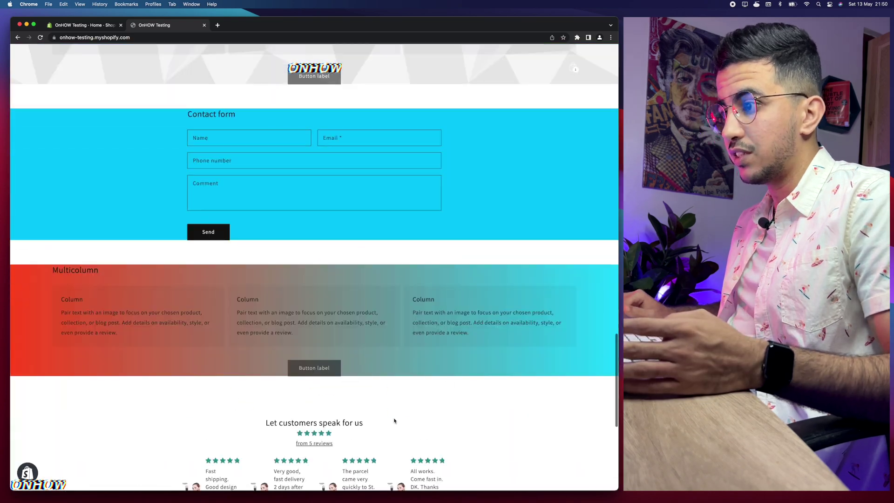
scroll(394, 421, "down", 5)
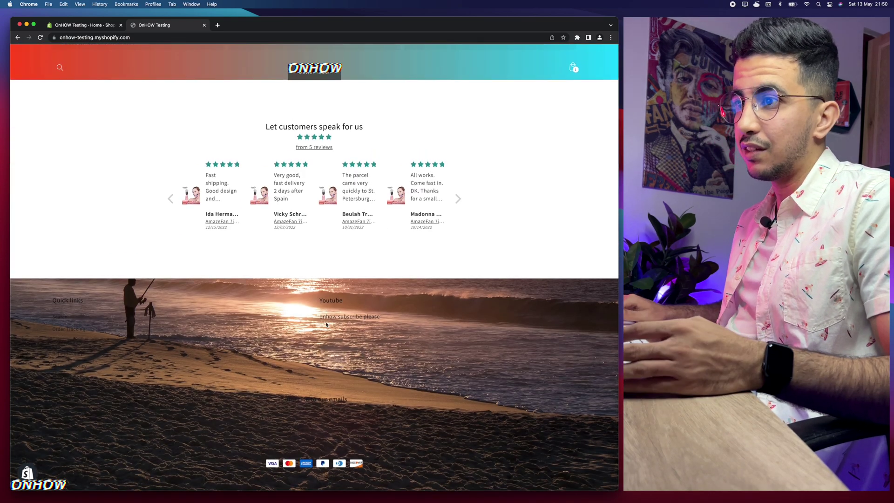
scroll(56, 295, "up", 6)
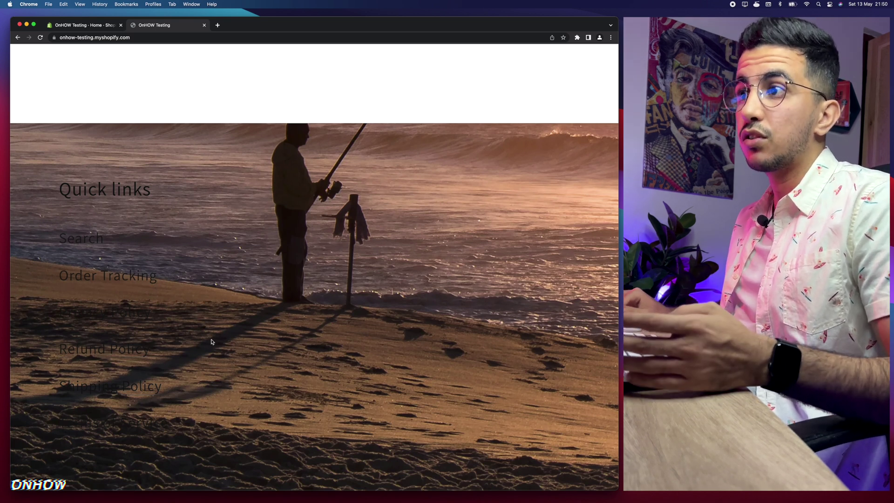
scroll(233, 318, "up", 15)
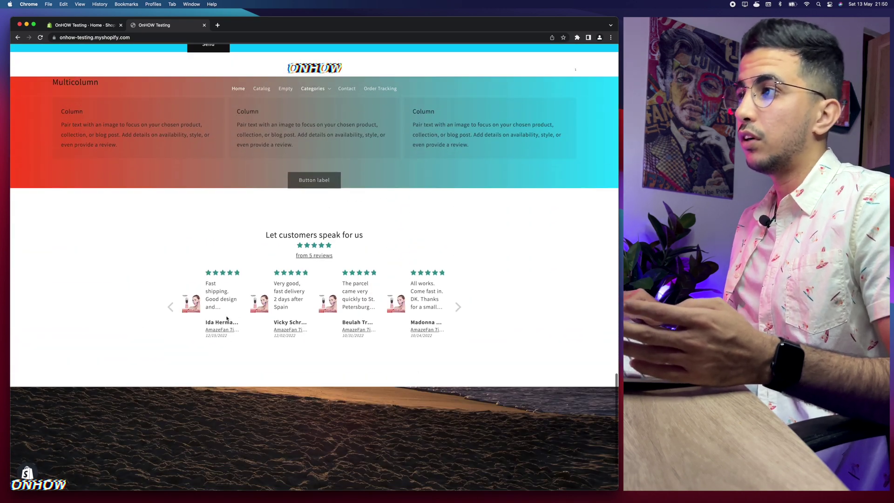
scroll(256, 242, "up", 5)
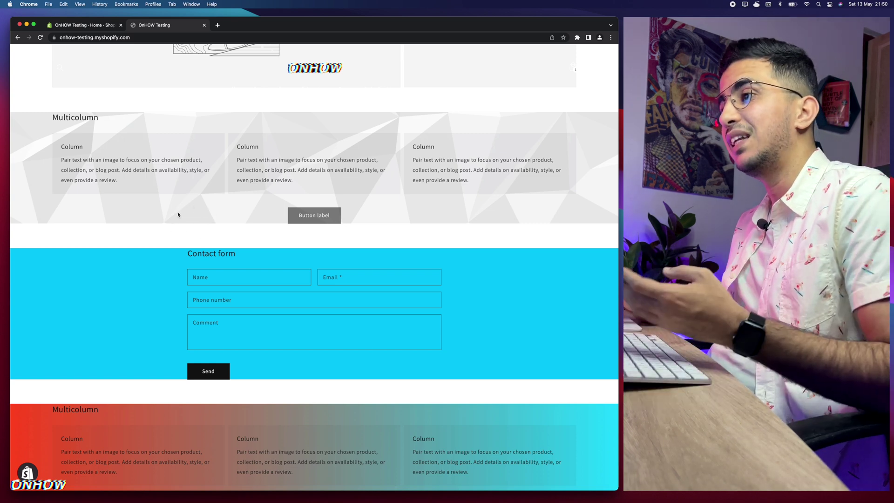
scroll(178, 215, "down", 10)
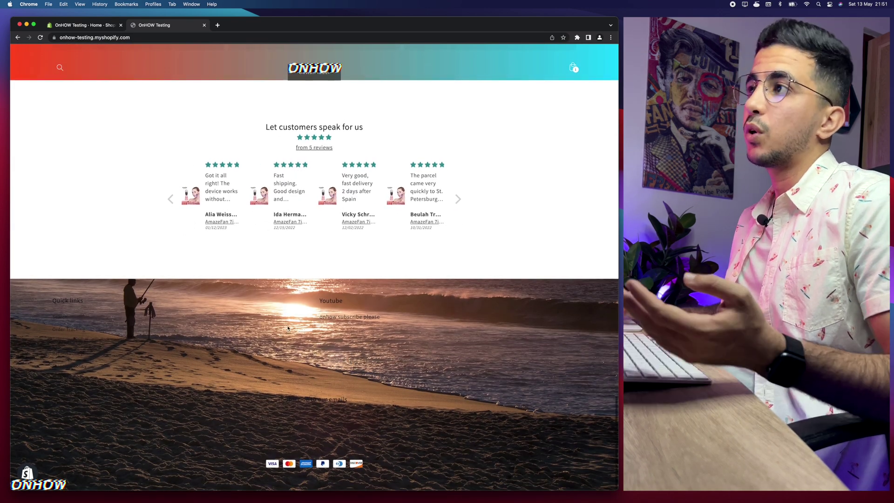
scroll(288, 328, "up", 10)
scroll(261, 310, "down", 10)
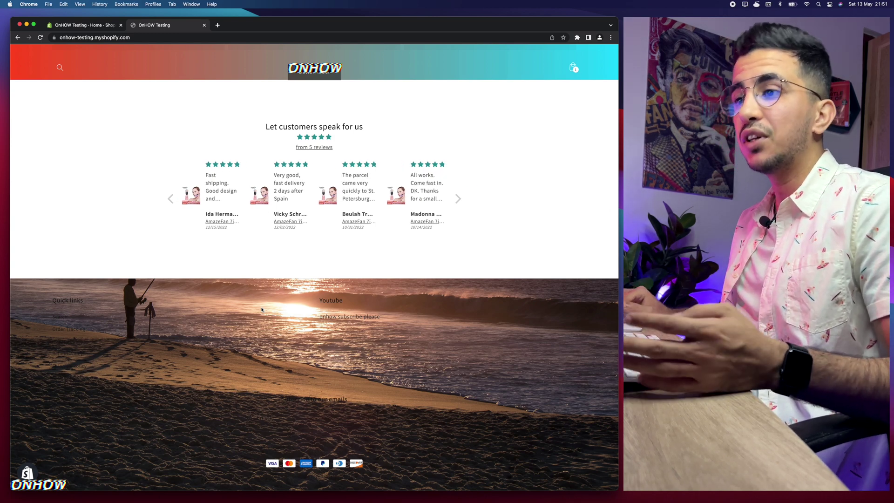
Step: In the admin, go to Online Store themes and choose Edit code for the Dawn theme
left_click(100, 28)
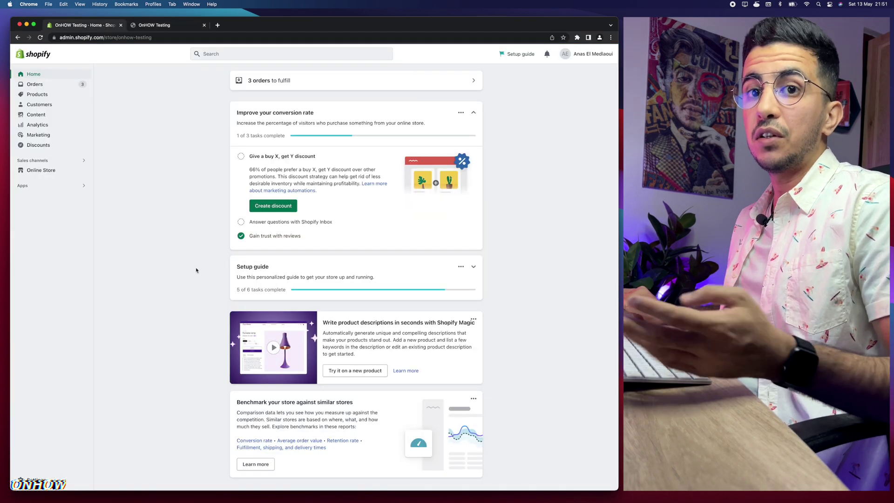
left_click(38, 172)
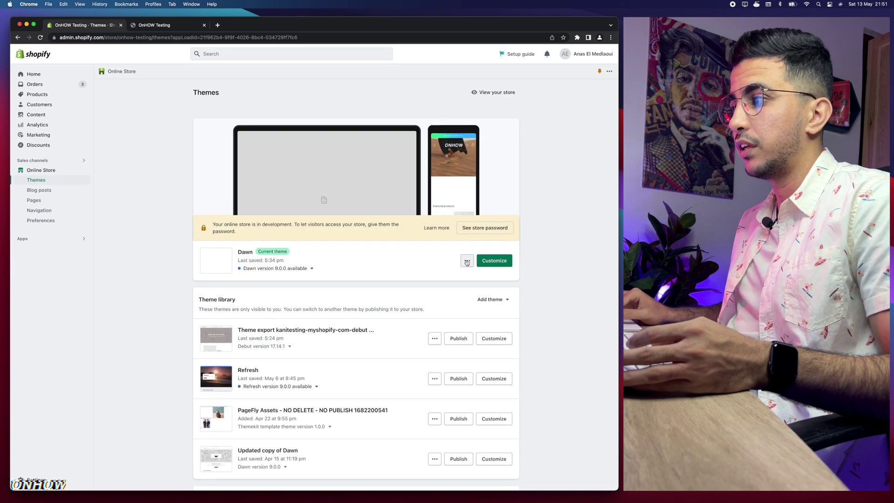
left_click(468, 262)
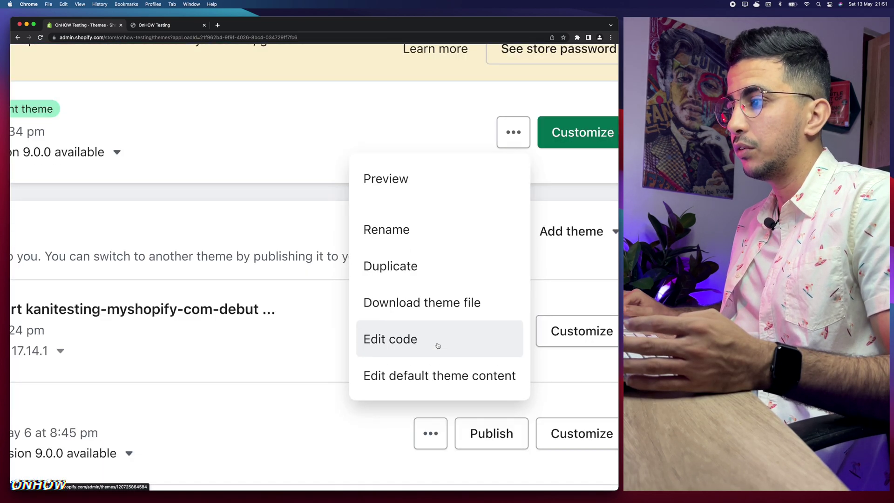
left_click(438, 346)
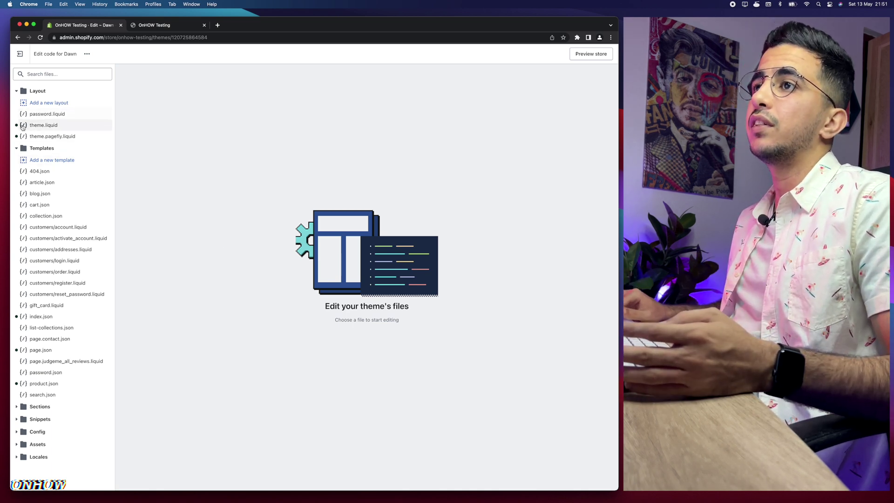
Step: Open theme.liquid from the Layout folder in the code editor
scroll(22, 127, "up", 5)
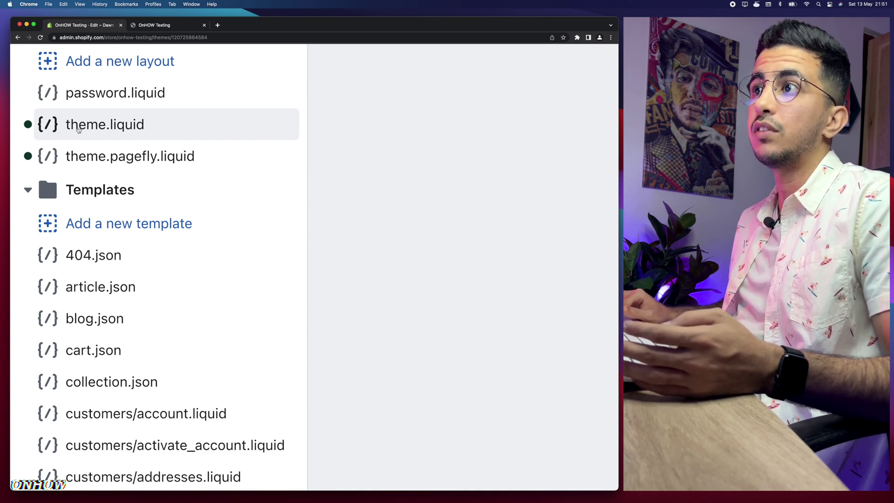
scroll(126, 134, "down", 5)
left_click(33, 73)
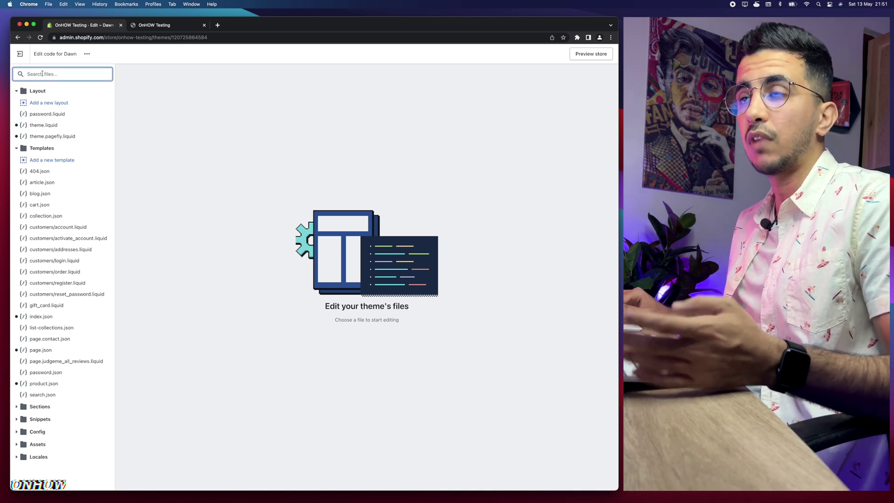
scroll(34, 126, "up", 5)
scroll(108, 125, "down", 5)
left_click(45, 124)
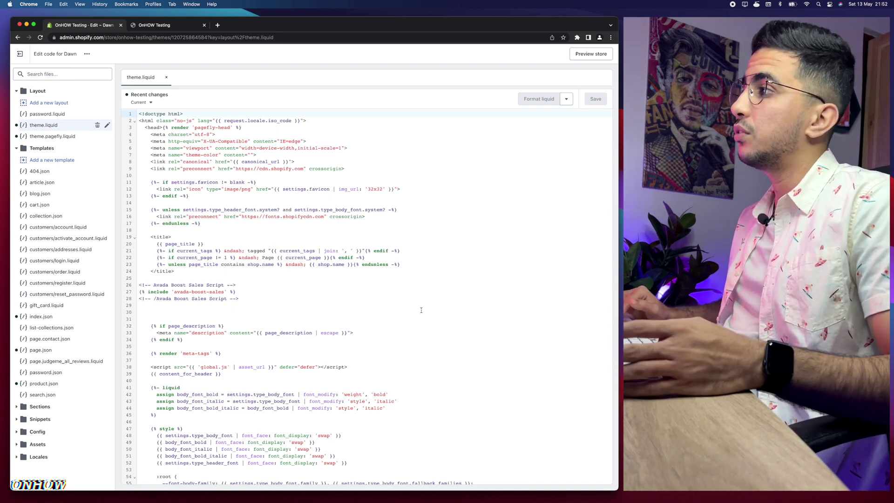
Step: Place the cursor after the </style> on line 202 near the end of theme.liquid
scroll(421, 310, "down", 20)
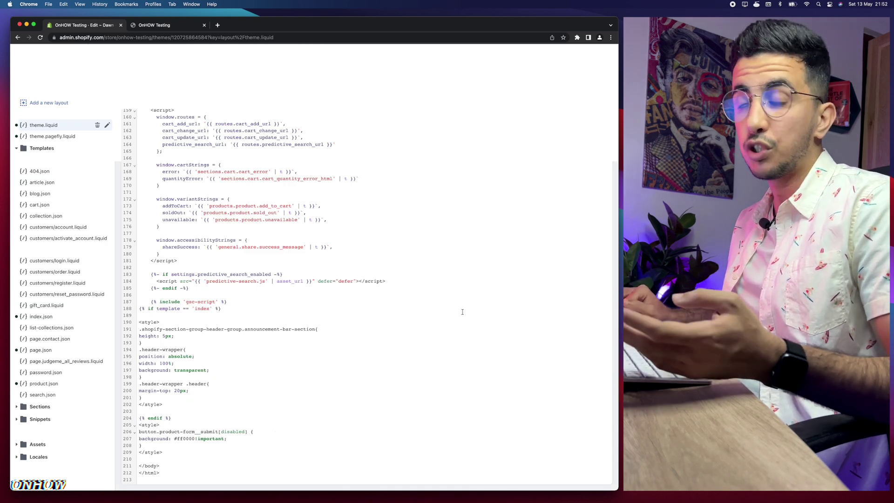
left_click(392, 401)
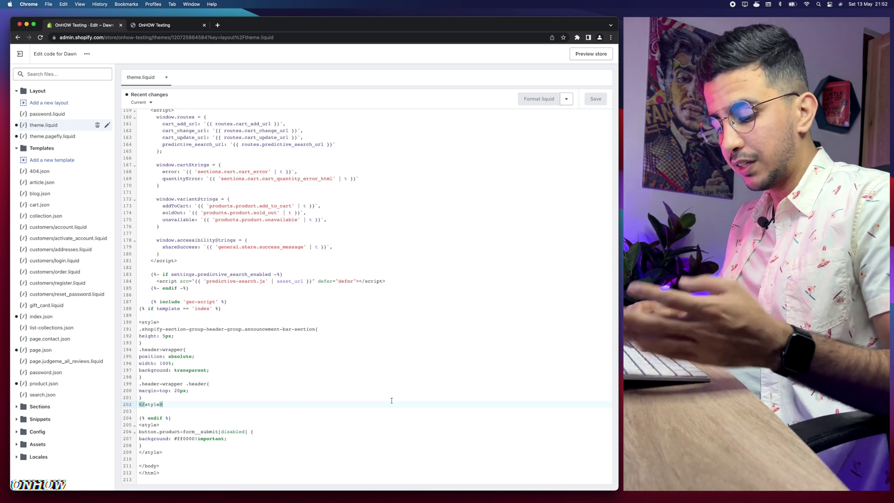
key("super+f")
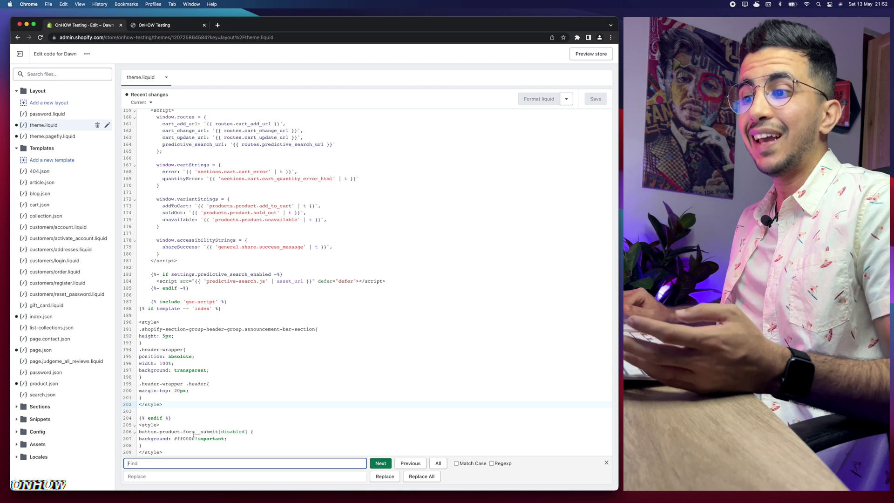
scroll(193, 435, "down", 2)
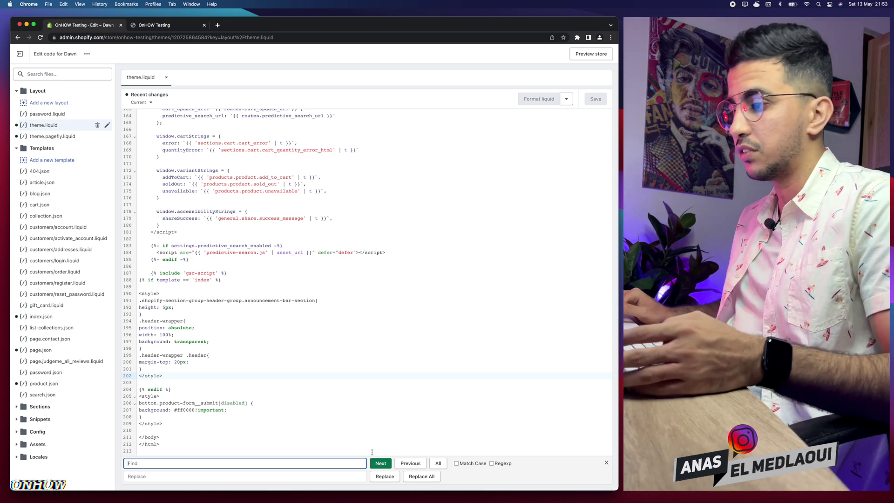
left_click(606, 463)
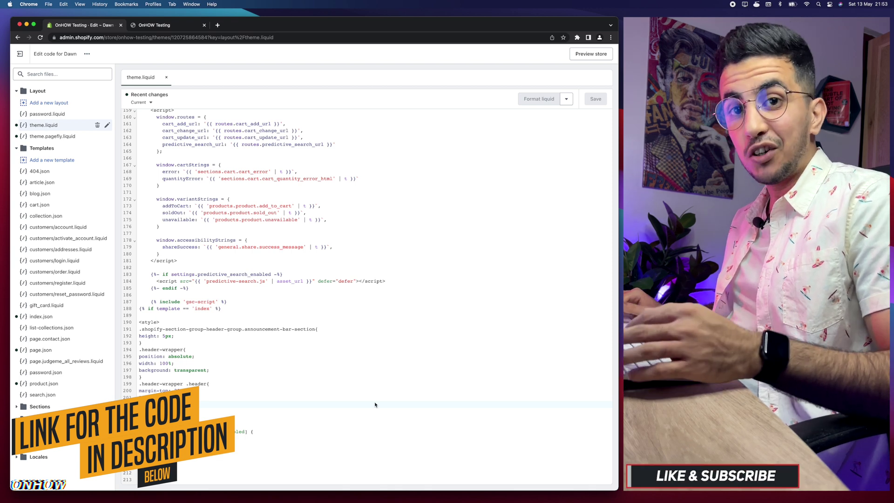
Step: Load the Pastebin page containing the footer CSS in a new tab
left_click(218, 25)
type("pastebin.com/ytu2359q")
key("Return")
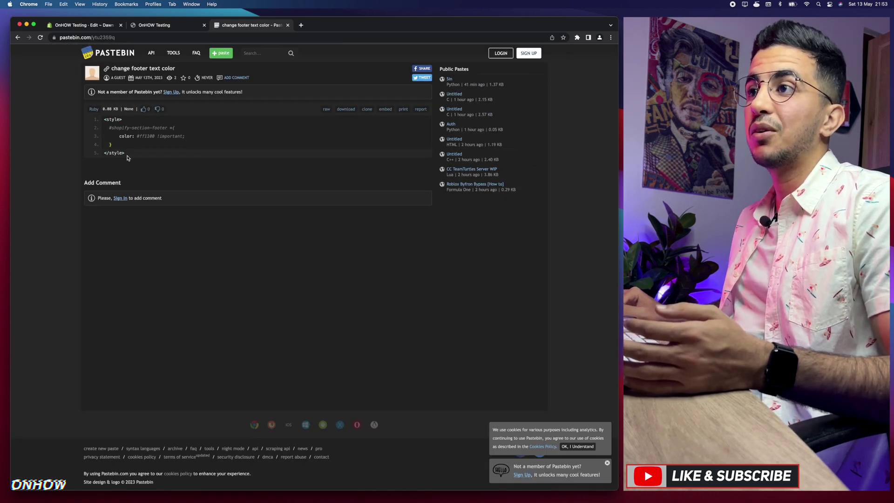
Step: Copy the five lines of footer colour CSS and return to the Dawn code editor
left_click_drag(125, 154, 104, 120)
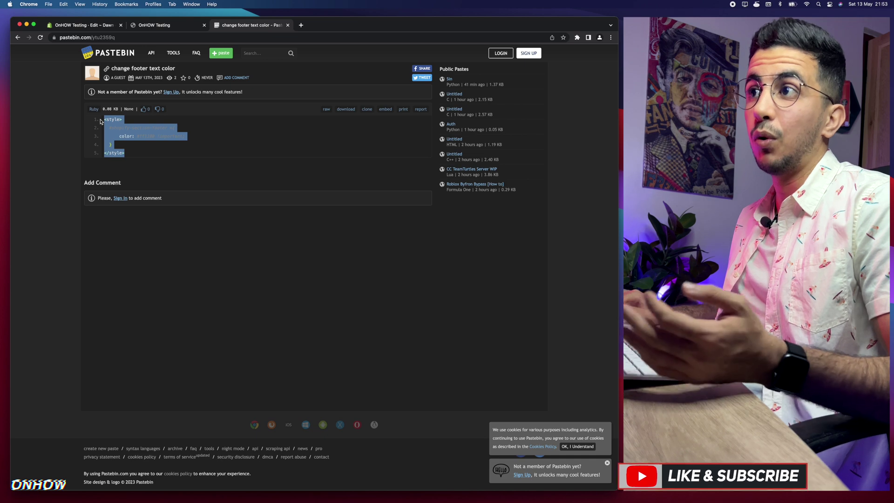
right_click(127, 127)
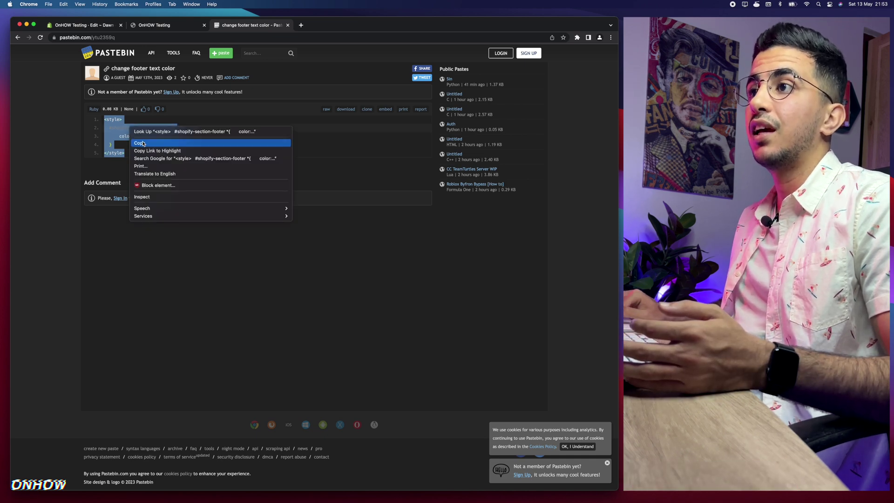
left_click(145, 140)
left_click(104, 26)
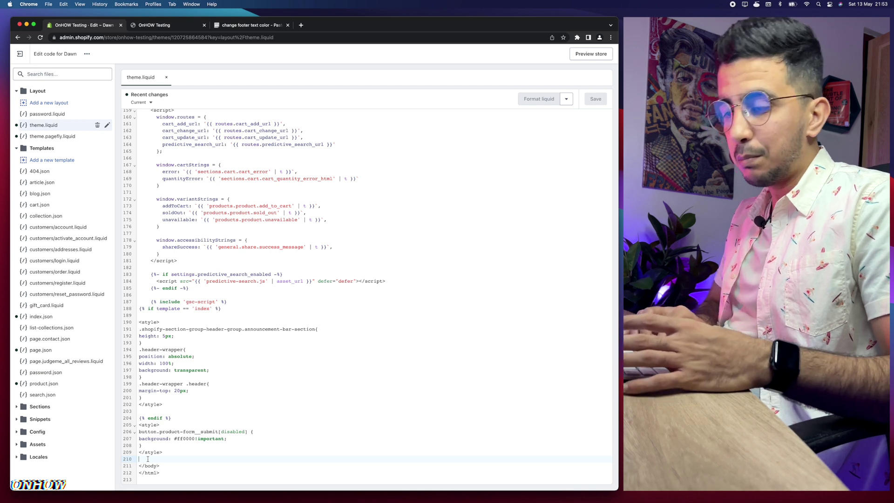
Step: Paste the #shopify-section-footer style block with color #ff1100 !important before </body>
key("super+v")
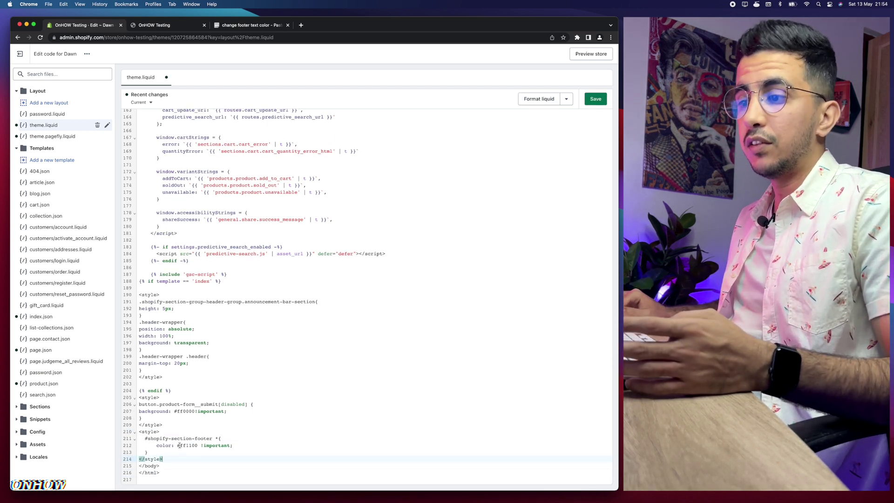
scroll(179, 443, "up", 5)
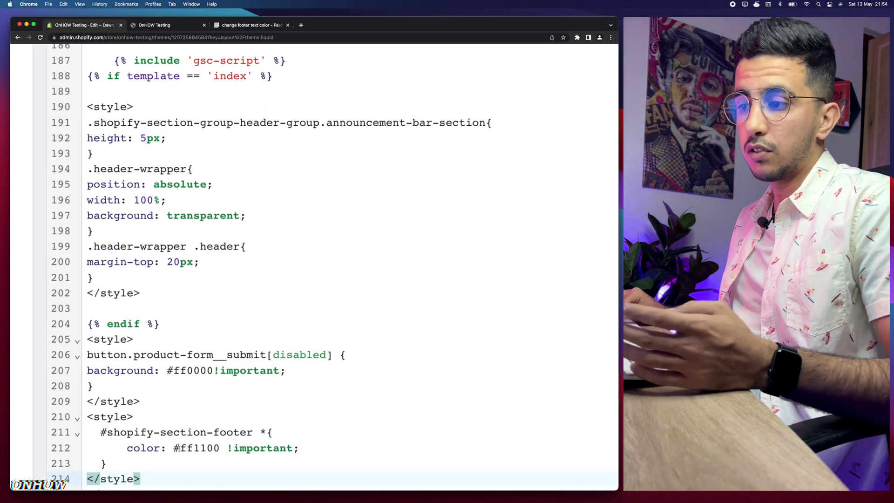
scroll(215, 451, "down", 5)
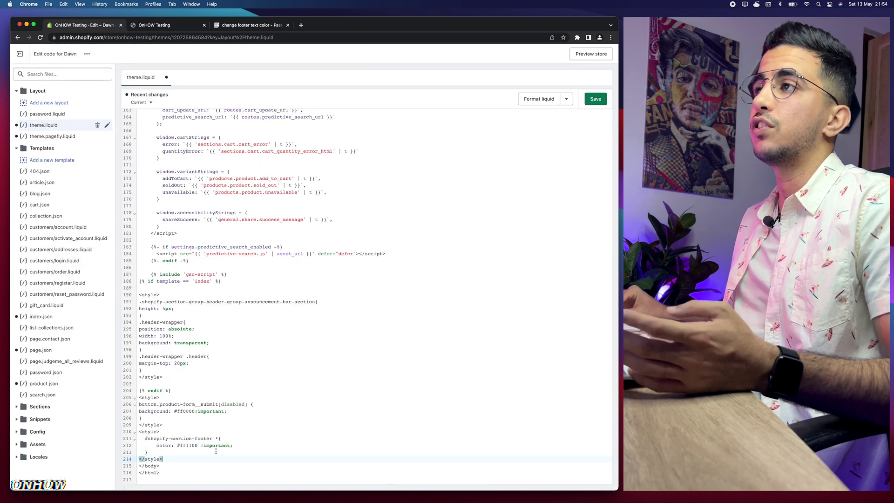
Step: Search Google for 'color picker' in a new tab
left_click(301, 25)
type("google.com")
key("Return")
type("color picker")
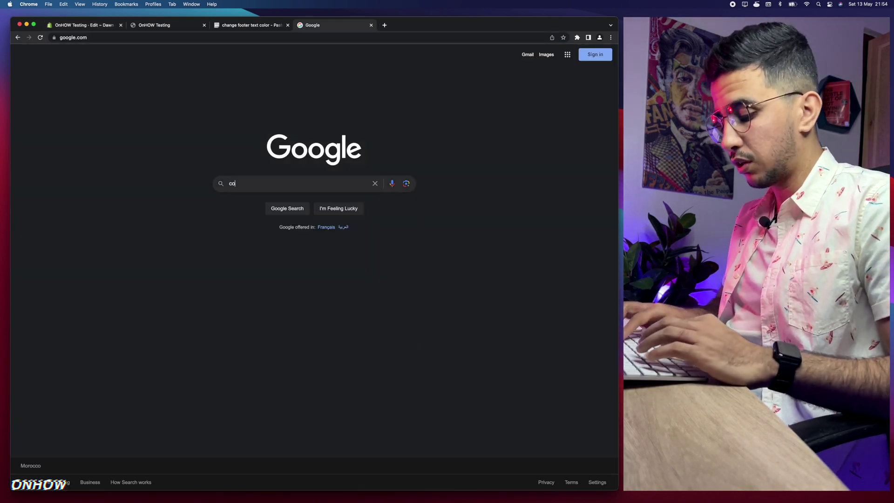
key("Return")
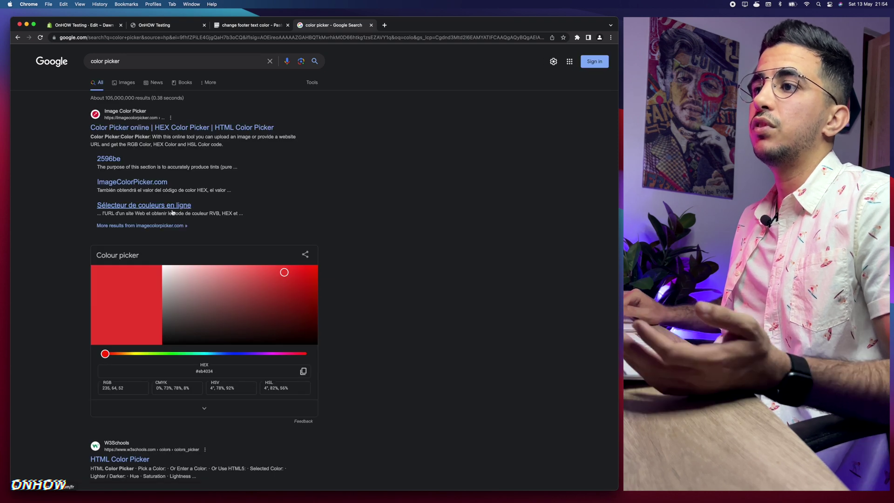
scroll(212, 304, "down", 2)
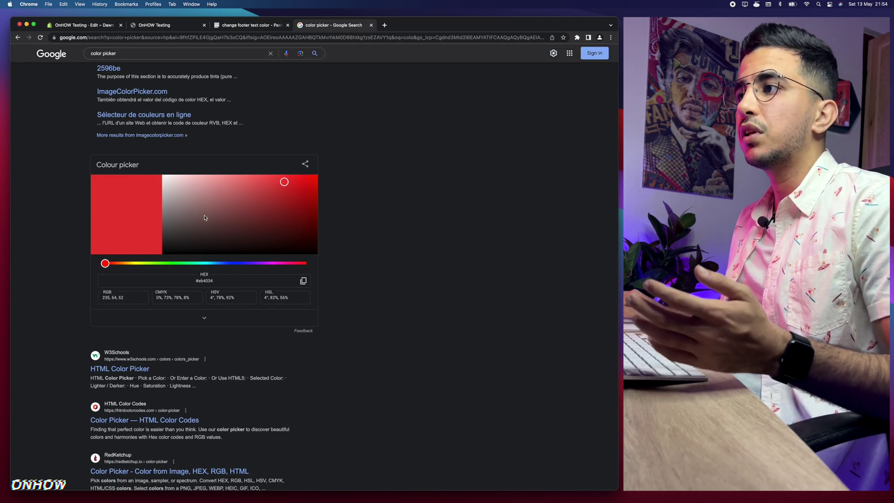
Step: Pick a bright, fully saturated red in the colour picker and copy its hex #fa0000
left_click_drag(284, 182, 299, 183)
left_click(235, 263)
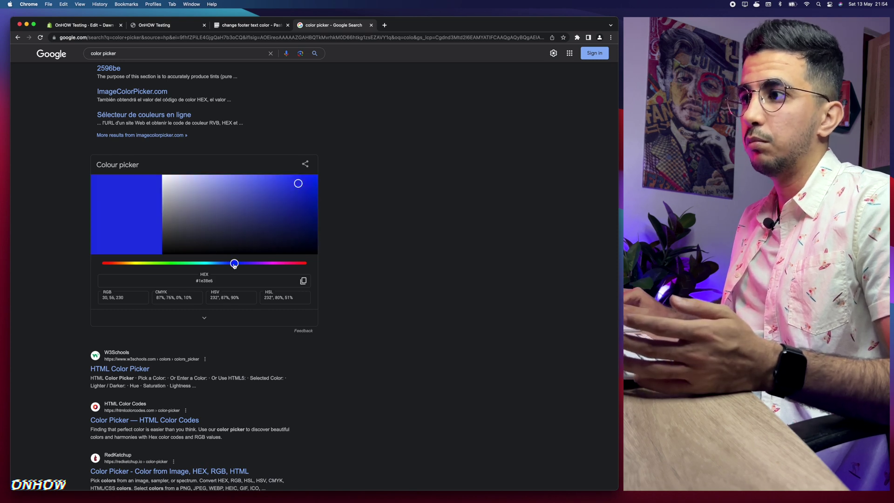
left_click_drag(234, 264, 102, 264)
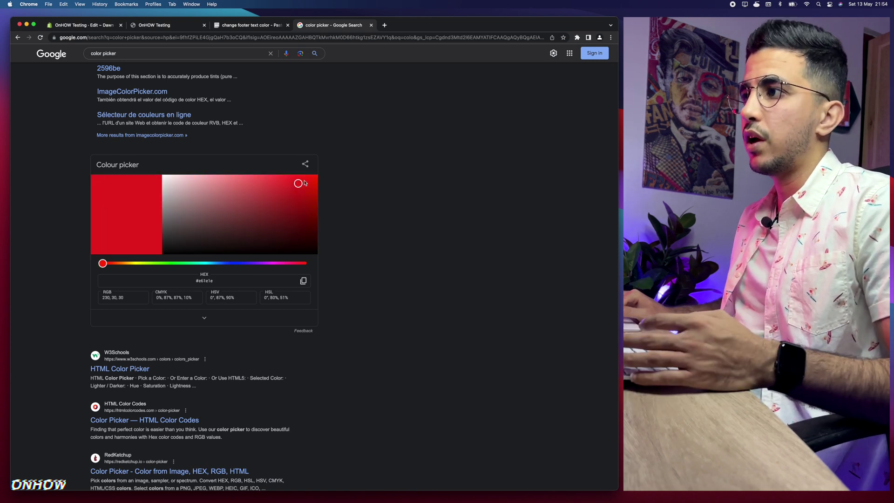
left_click(319, 178)
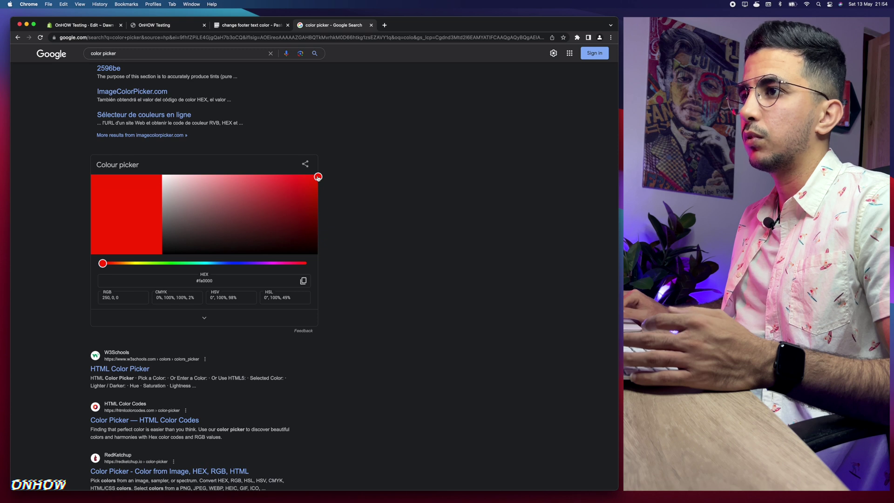
left_click(301, 281)
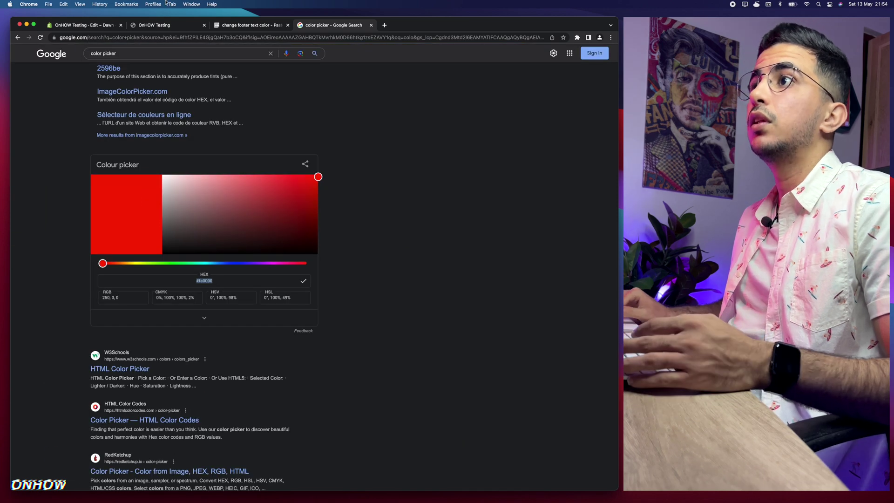
left_click(92, 24)
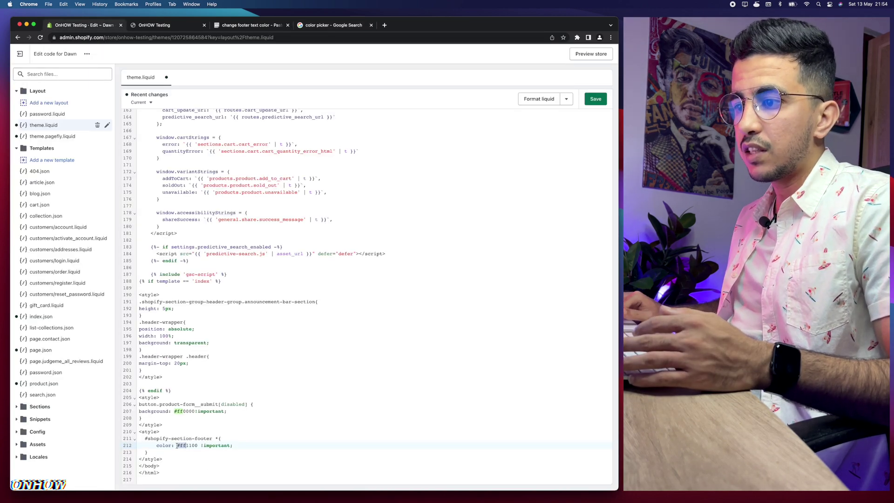
Step: Replace #ff1100 with #fa0000 on line 212 of theme.liquid and save the file
mouse_move(177, 446)
left_mouse_down()
mouse_move(196, 446)
mouse_move(178, 446)
left_mouse_up()
left_click(197, 446)
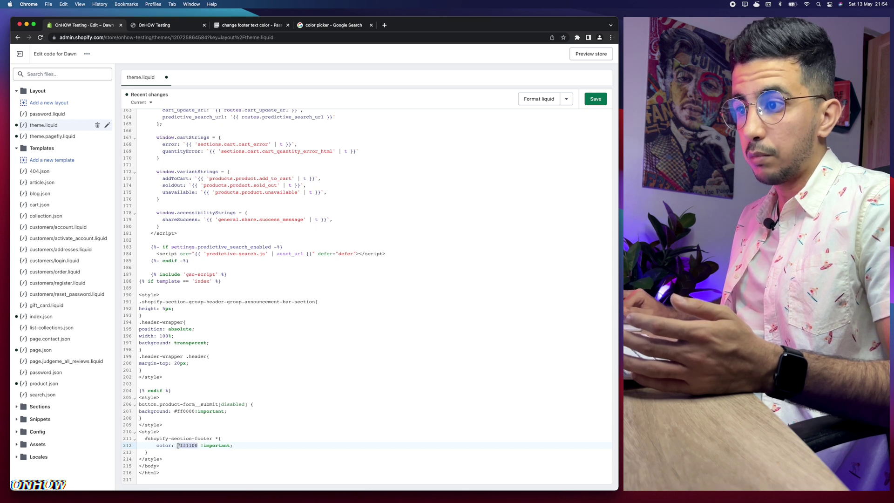
key("super+v")
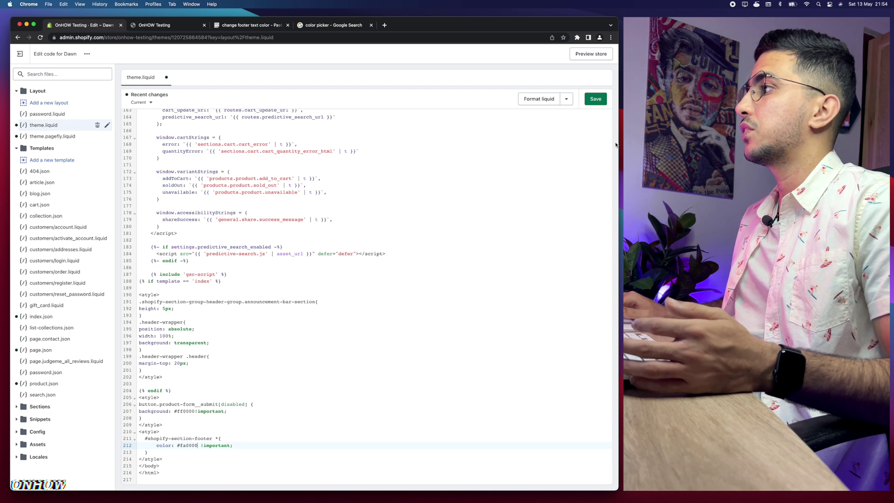
left_click(594, 99)
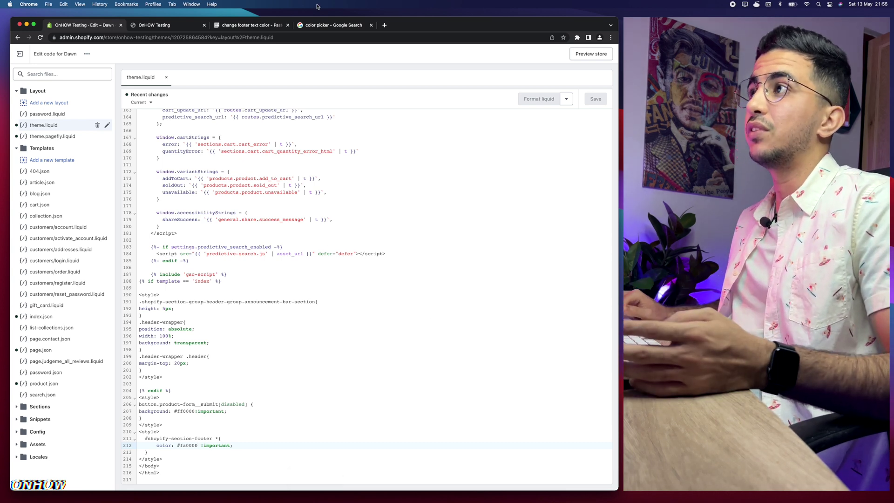
left_click(321, 26)
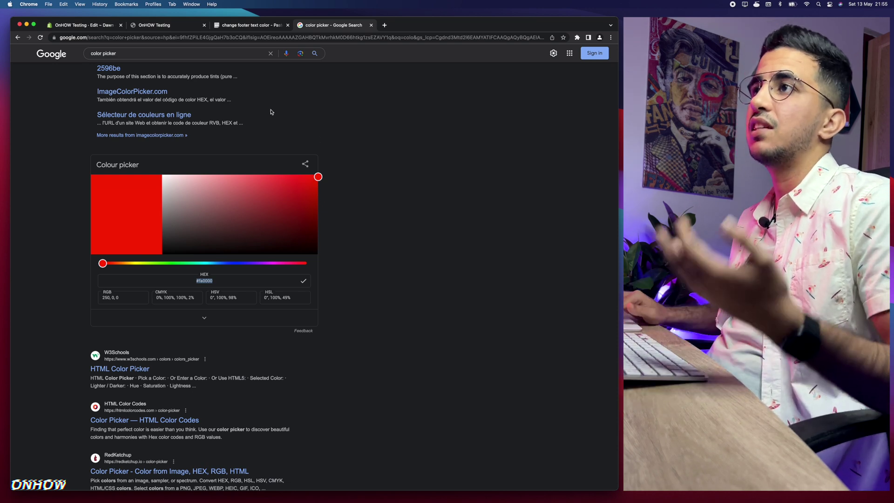
Step: Reload the OnHOW Testing storefront and confirm the footer links and headings now appear red
left_click(151, 27)
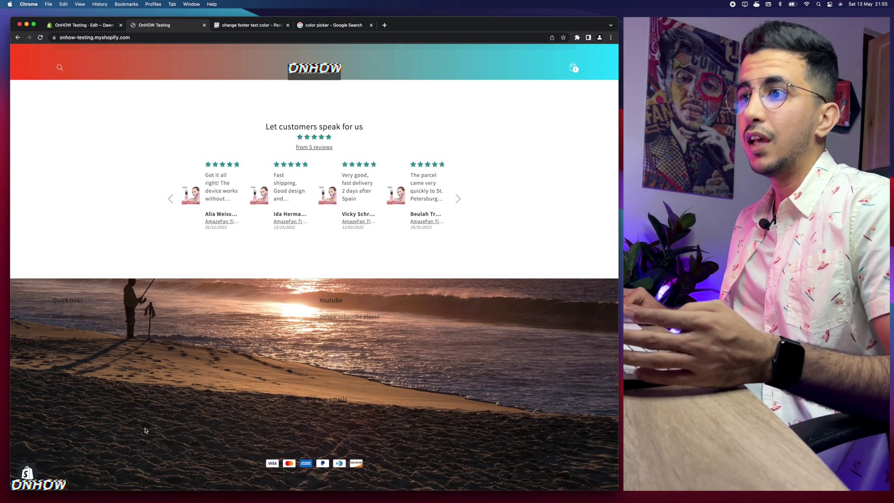
left_click(165, 37)
key("Return")
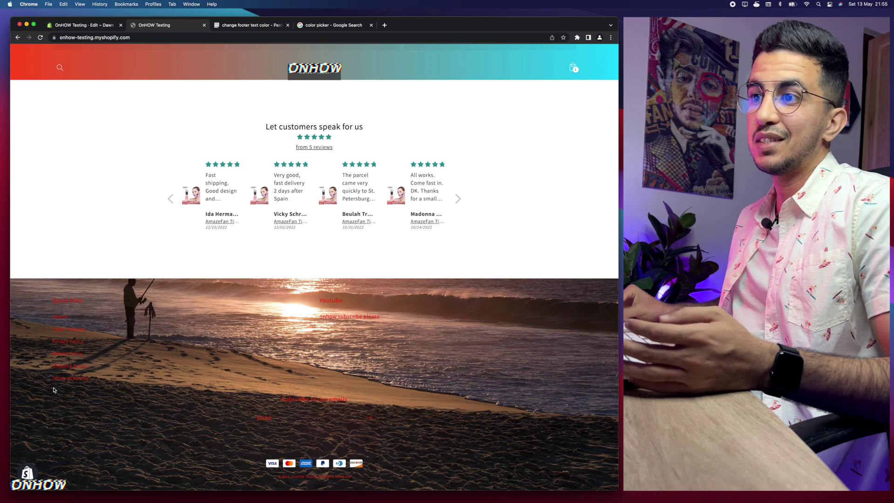
scroll(54, 390, "up", 5)
scroll(53, 390, "up", 5)
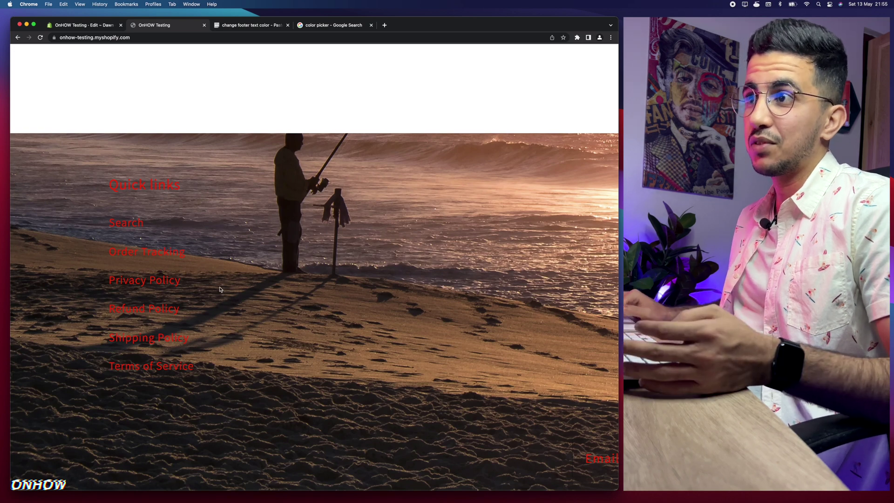
scroll(234, 310, "down", 5)
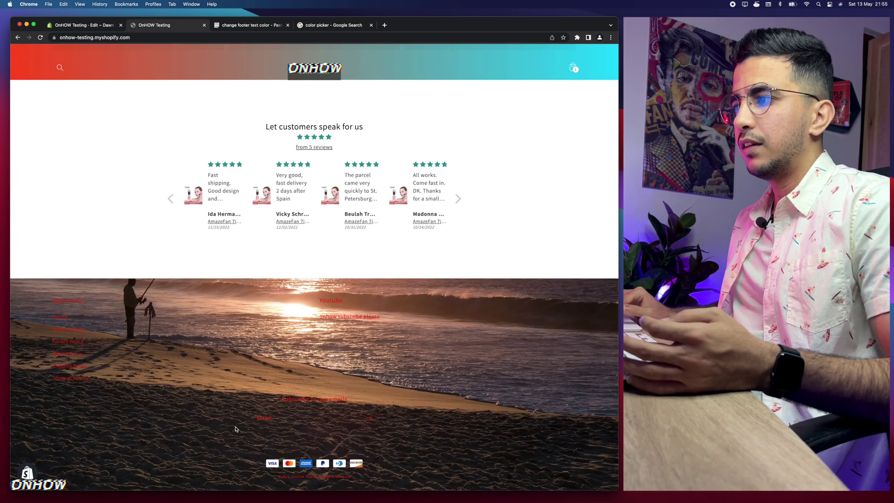
left_click(321, 26)
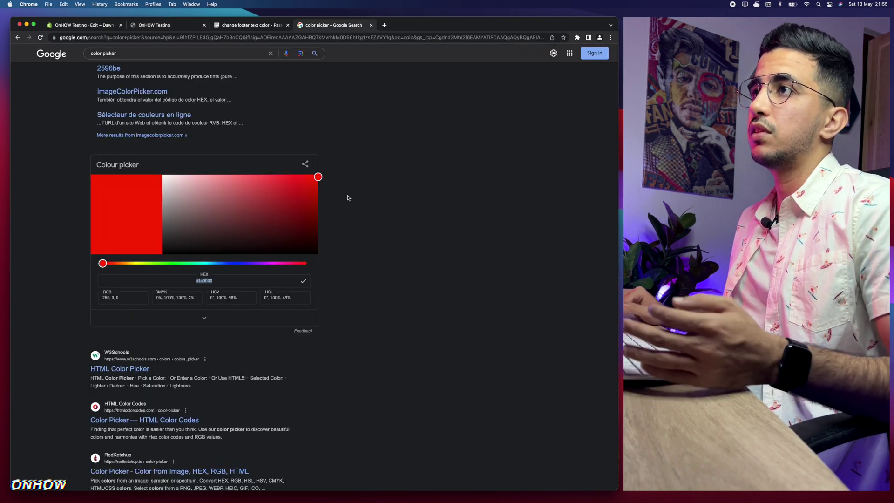
left_click(153, 25)
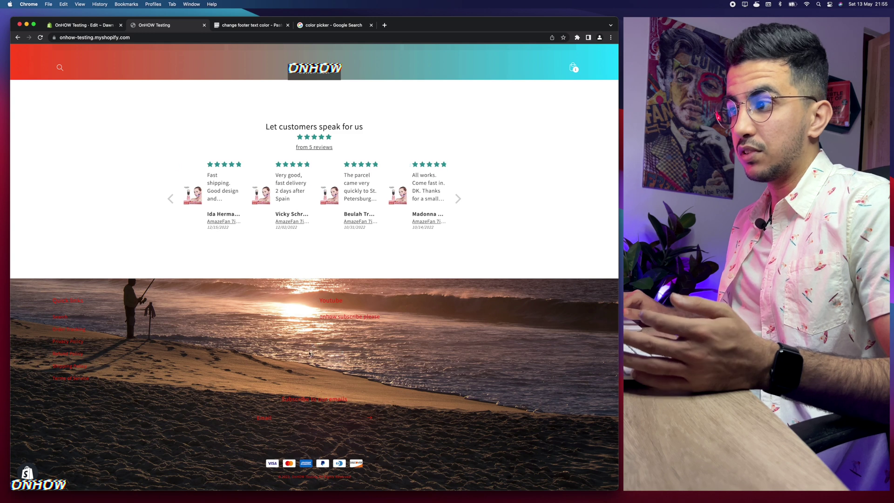